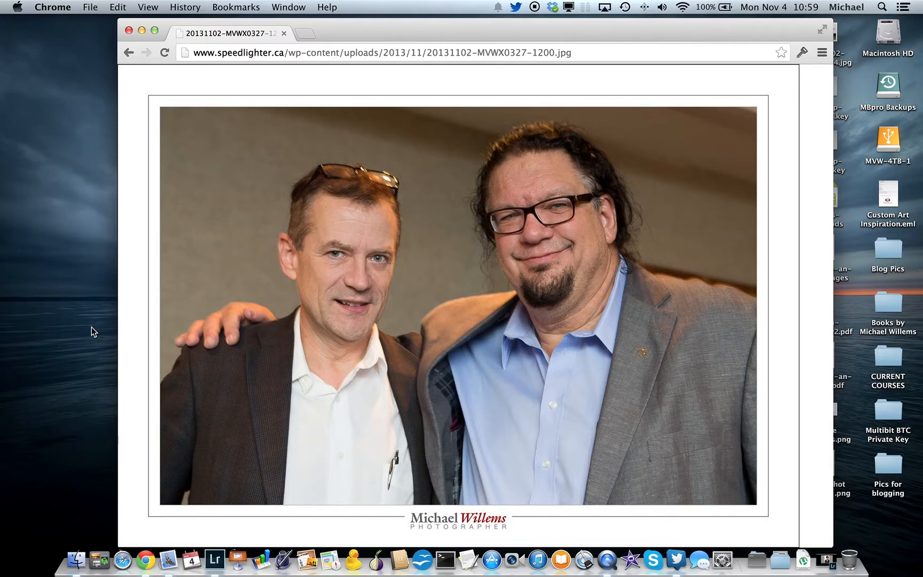
- Switch to Adobe Photoshop Lightroom and select the twelfth portrait in the filmstrip, dismissing the reminder
click(214, 561)
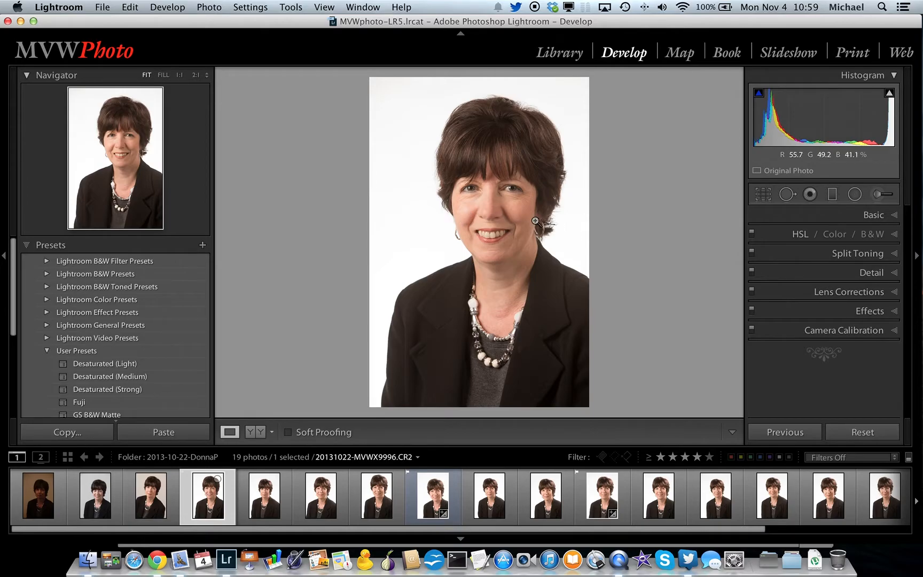
click(658, 495)
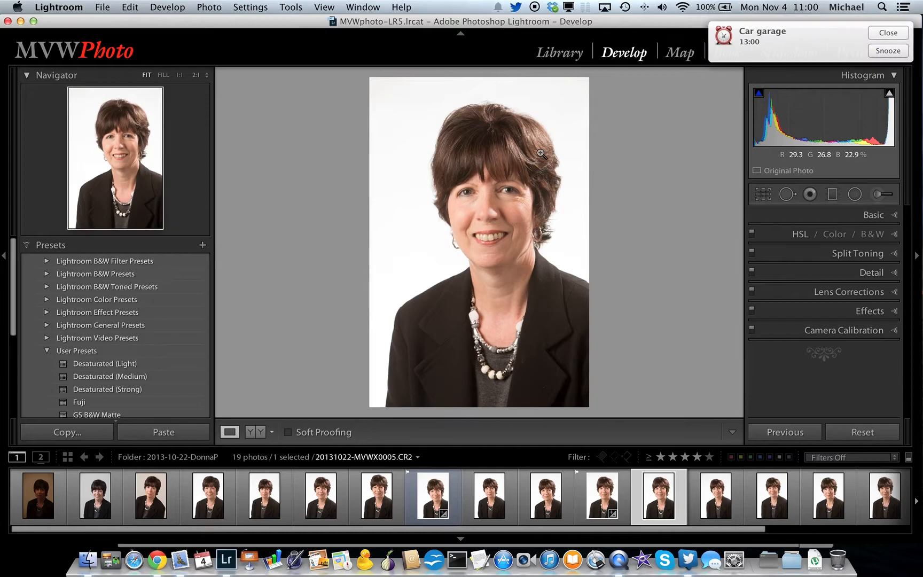
click(880, 35)
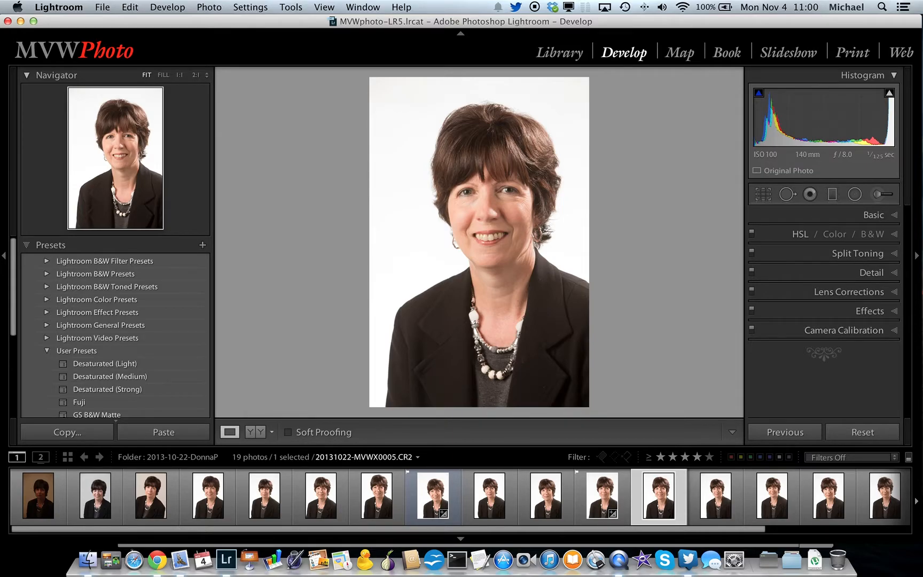
- Turn on the highlight clipping overlay and set the portrait's camera calibration process version to 2010
mouse_move(889, 95)
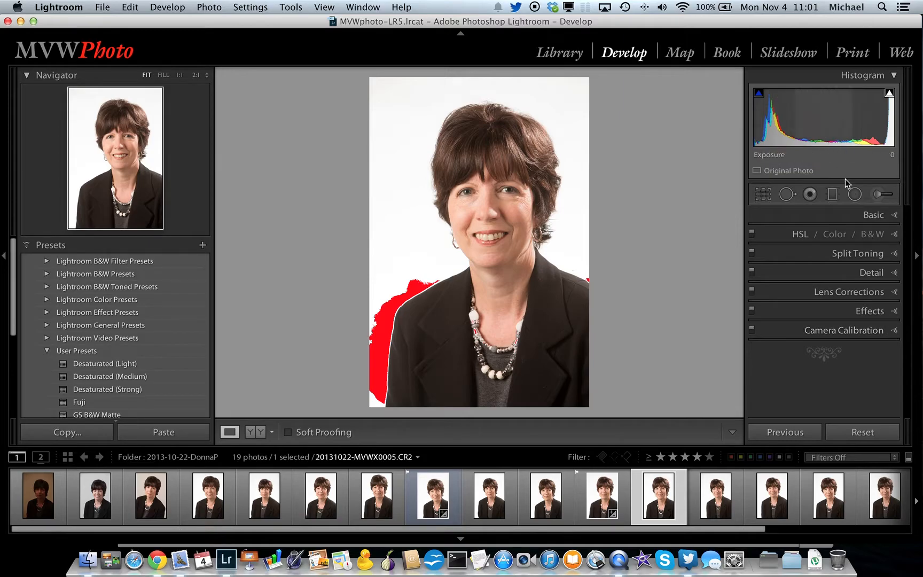
click(893, 331)
scroll(870, 288, up, 2)
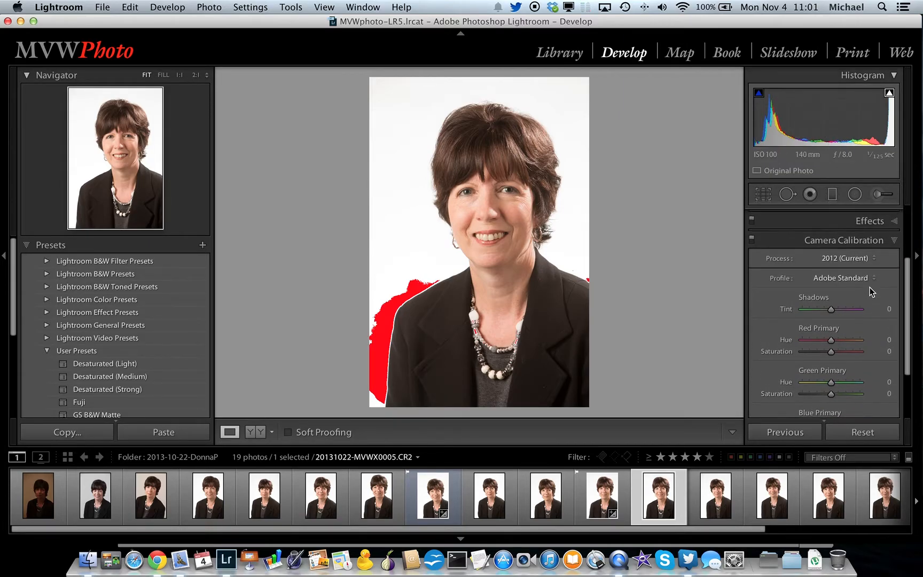
click(837, 263)
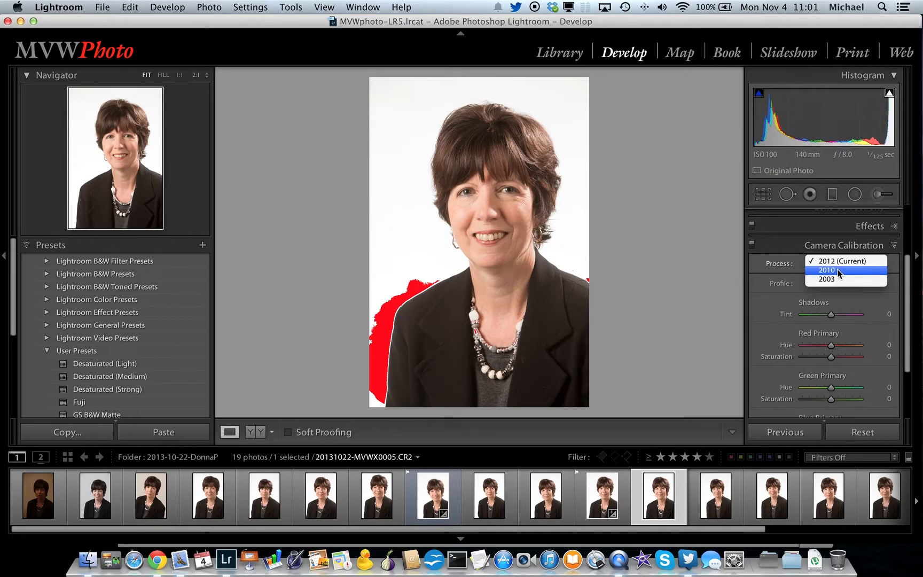
click(836, 269)
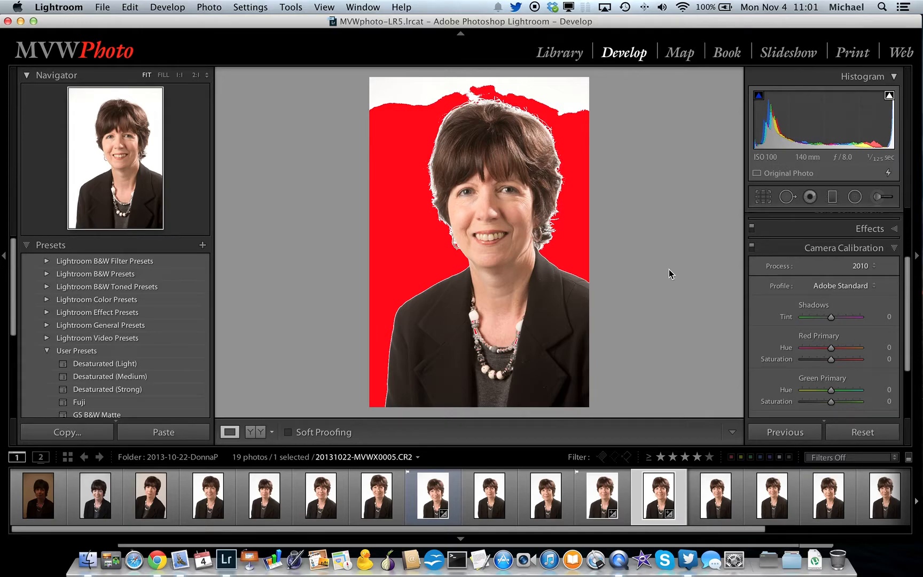
- Set the portrait's Exposure to +0.15 and Recovery to 2 in the basic tone adjustments
scroll(785, 283, up, 5)
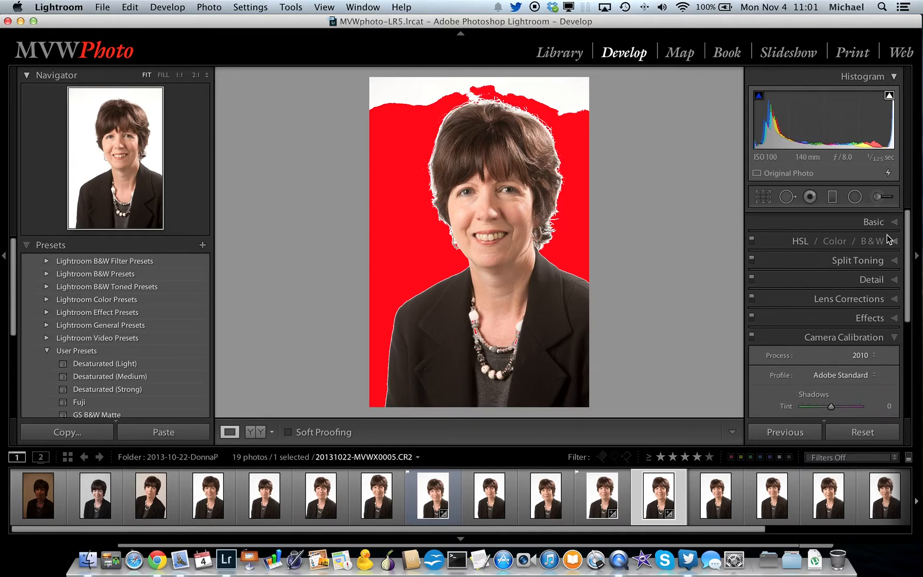
click(896, 219)
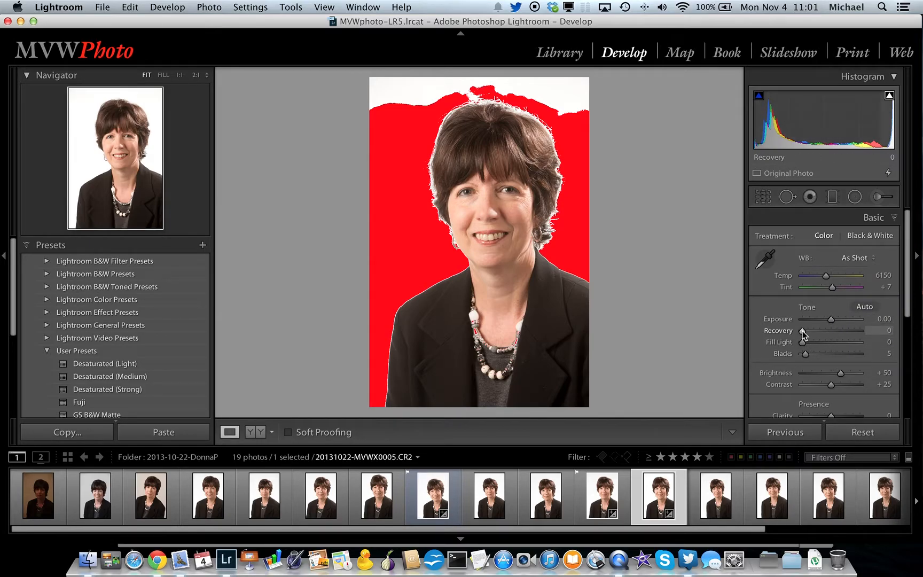
drag(831, 319, 802, 332)
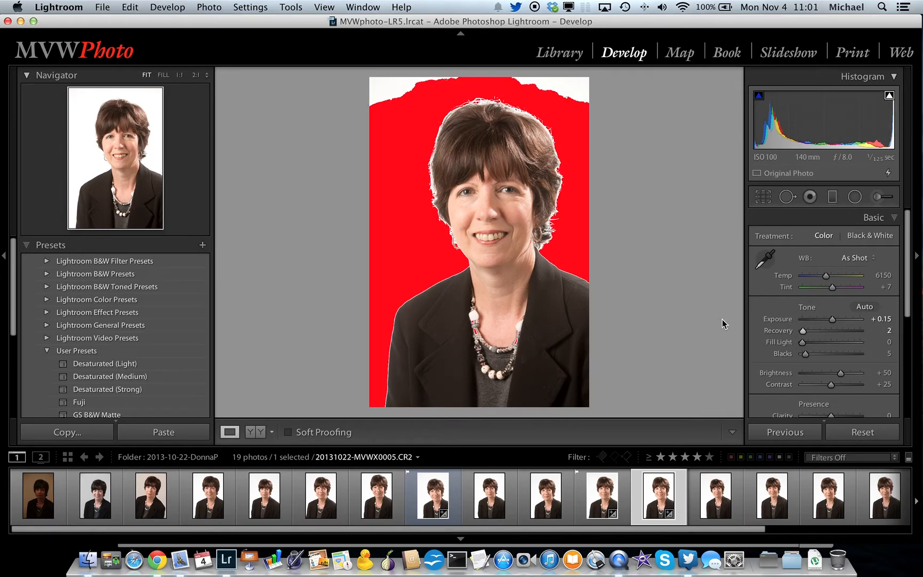
- Set the portrait's Blacks to 13 in the basic tone adjustments
scroll(822, 326, down, 3)
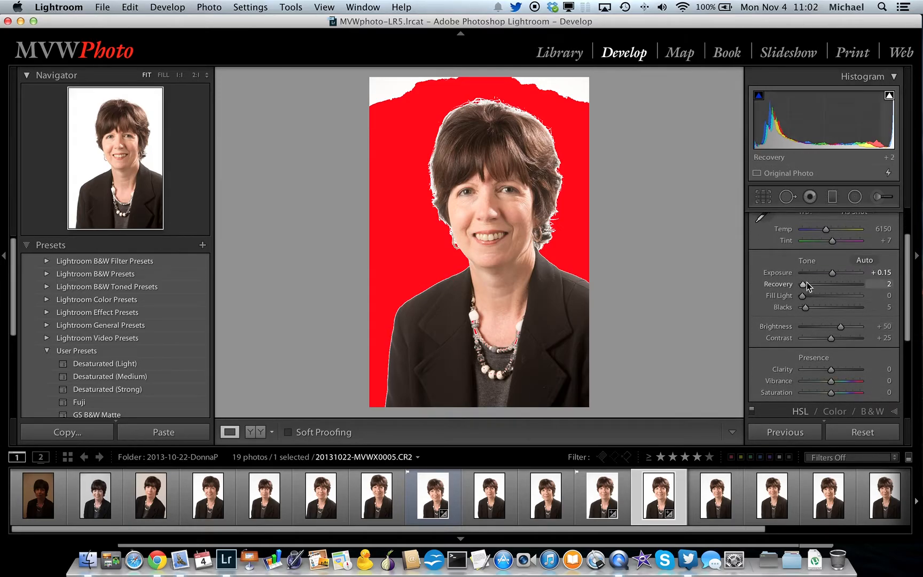
scroll(807, 283, up, 2)
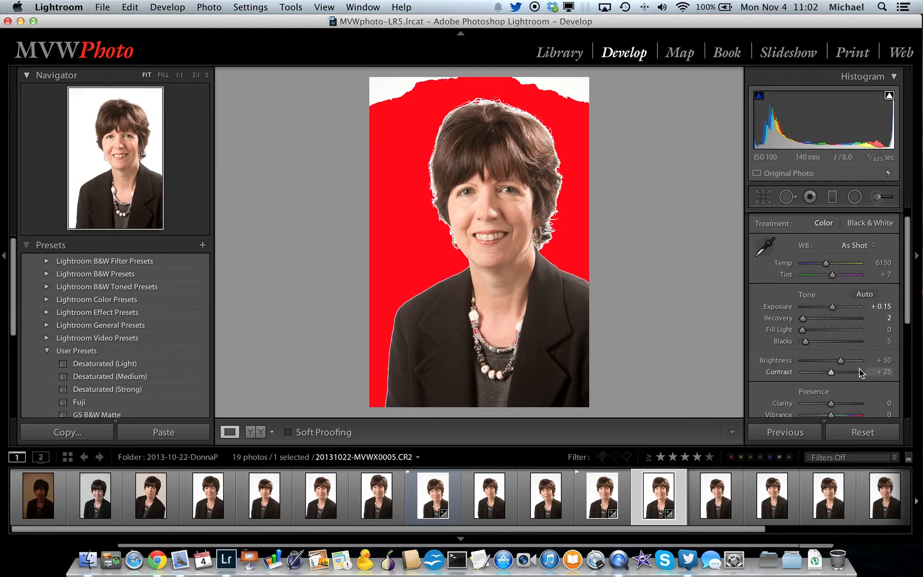
scroll(833, 328, down, 2)
scroll(832, 329, down, 1)
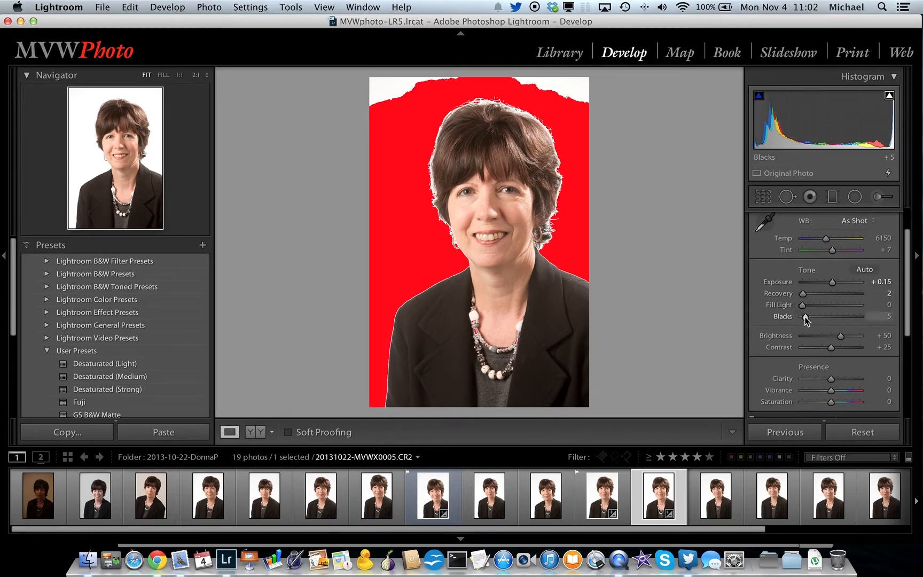
mouse_move(805, 316)
mouse_down()
mouse_move(860, 319)
mouse_move(808, 317)
mouse_up()
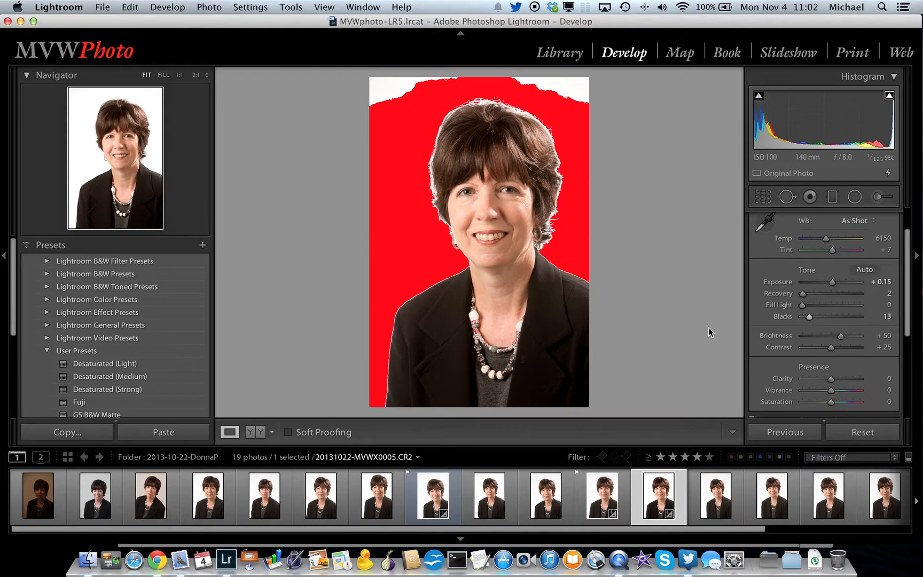
- Switch the portrait's camera calibration process version to 2012 (Current) to compare the clipped highlights
scroll(819, 377, down, 5)
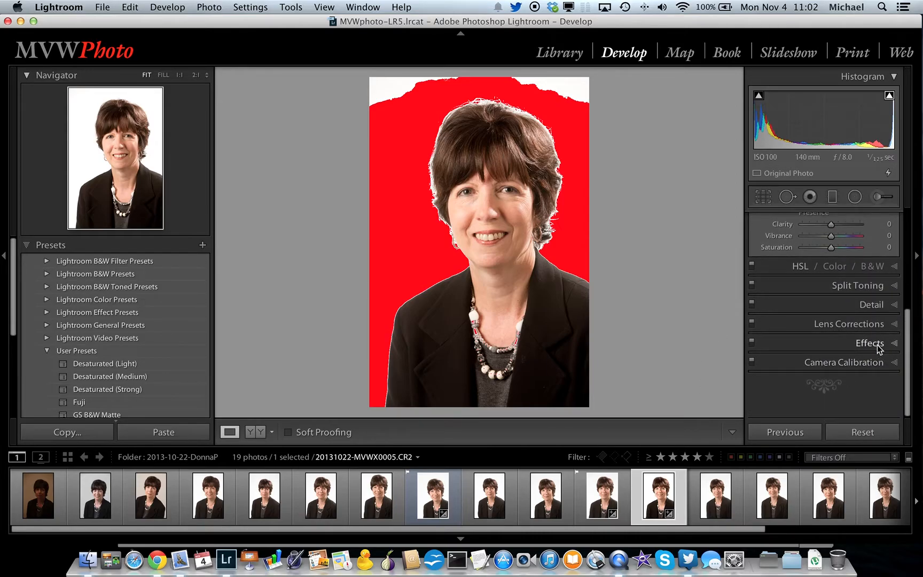
click(871, 365)
scroll(822, 283, down, 3)
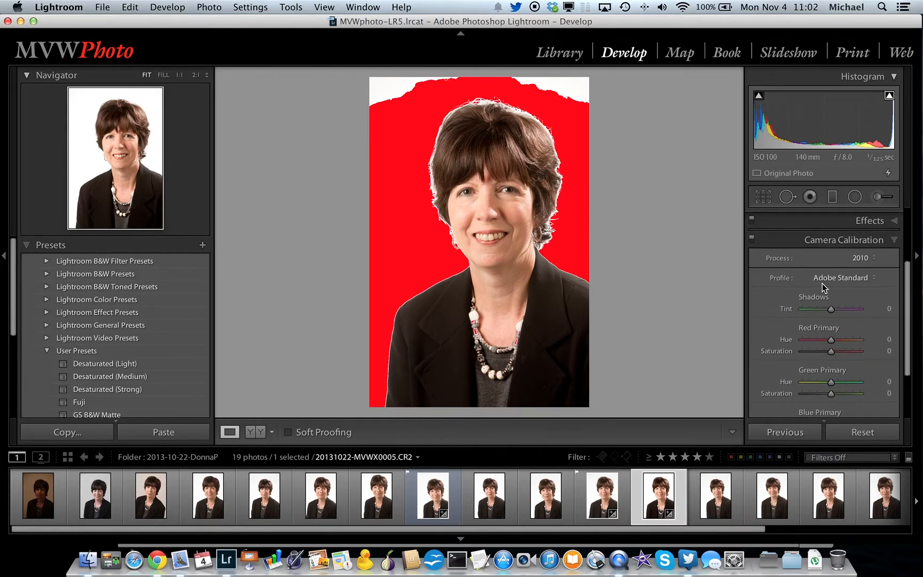
click(861, 261)
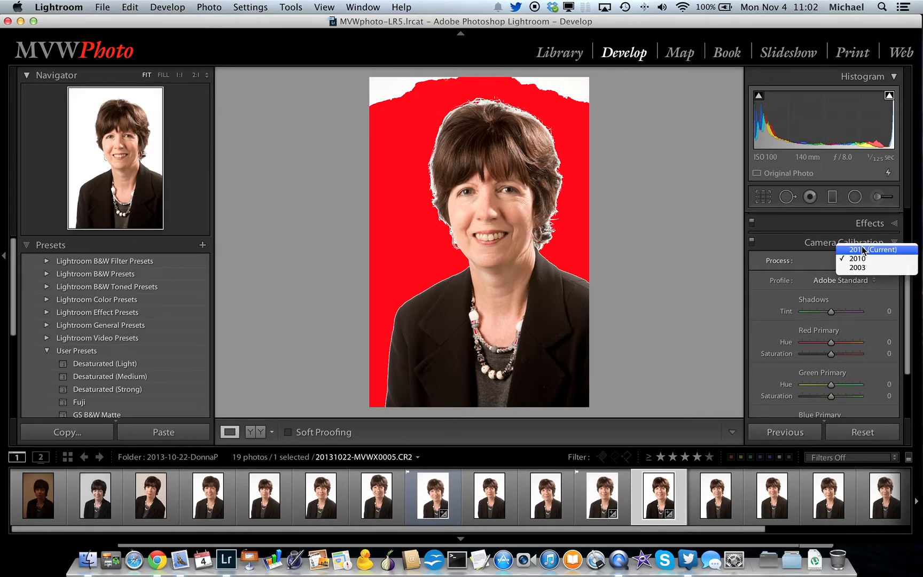
click(861, 249)
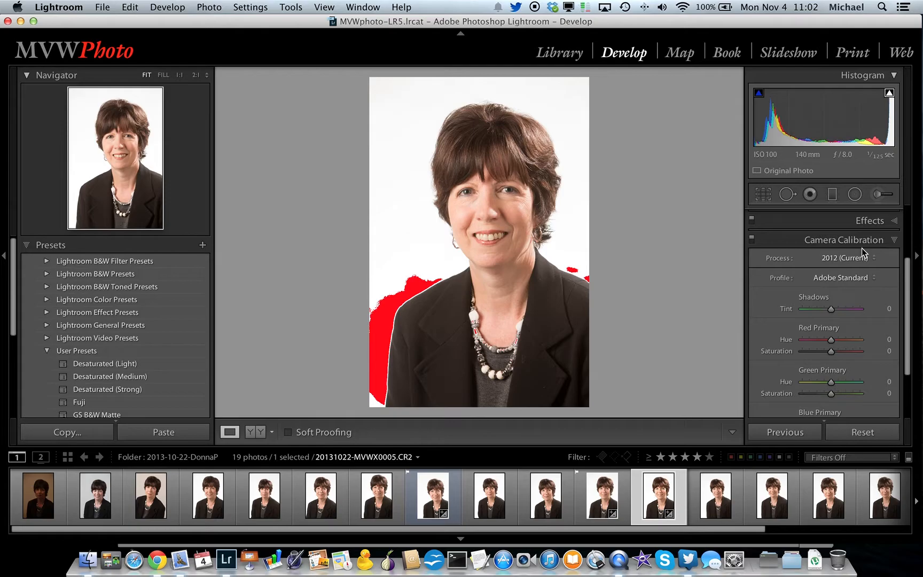
- Try the Camera Standard profile and the Camera Portrait profile on the portrait
click(849, 278)
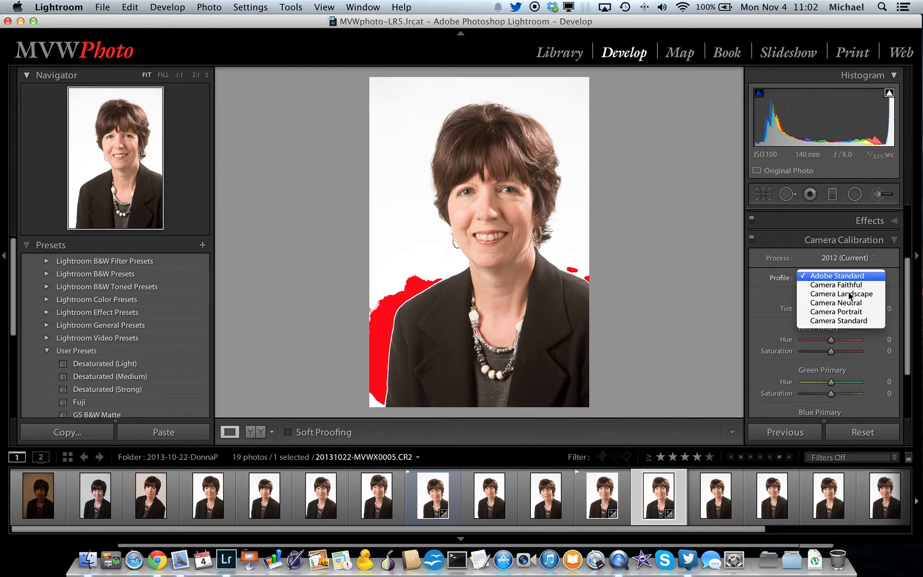
click(854, 323)
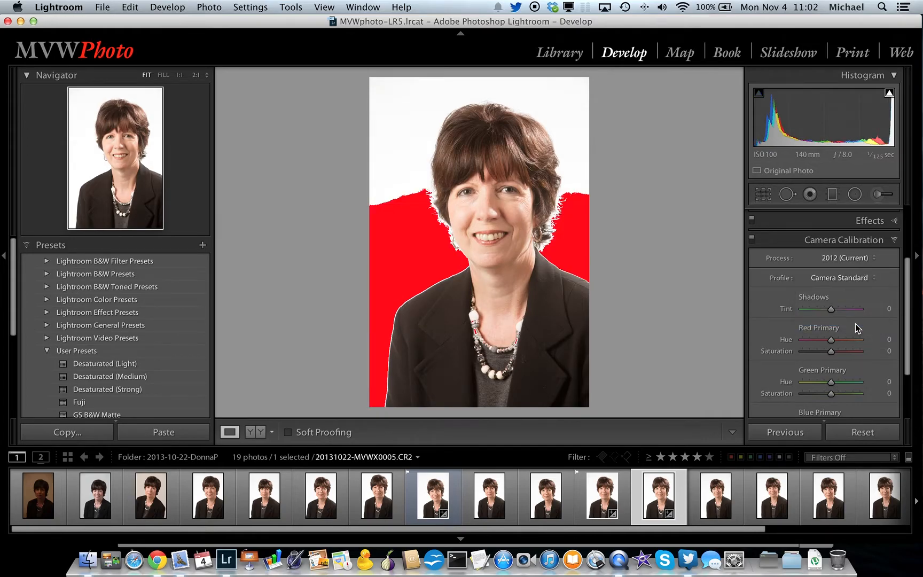
click(850, 258)
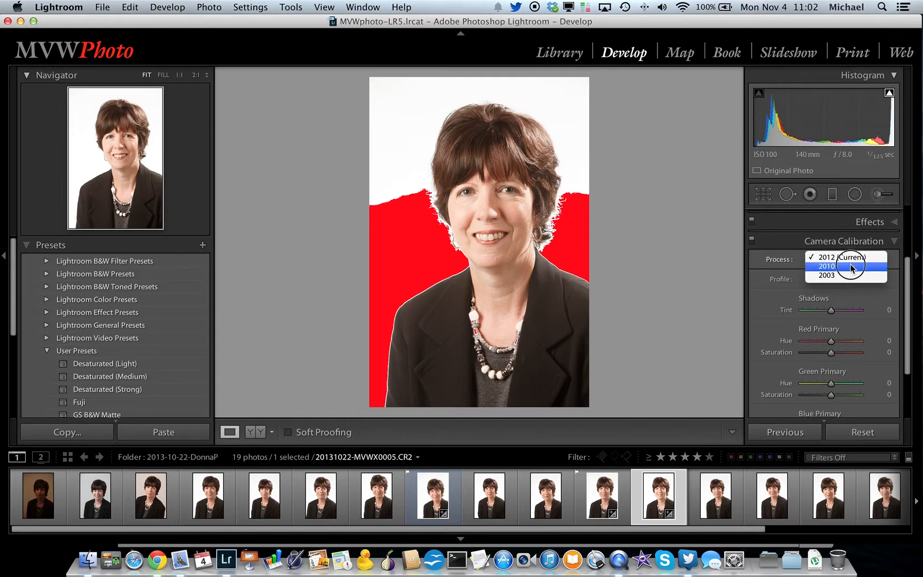
click(850, 257)
click(850, 279)
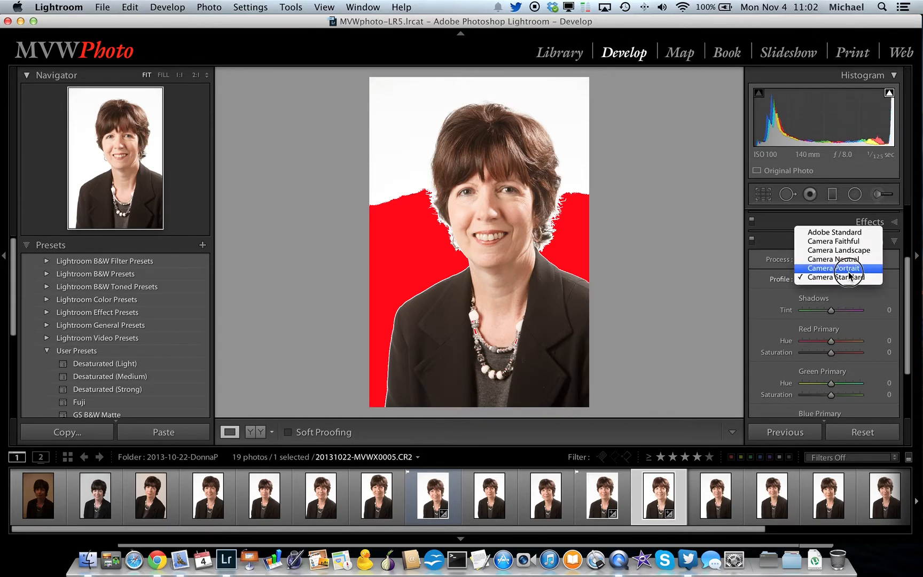
click(848, 270)
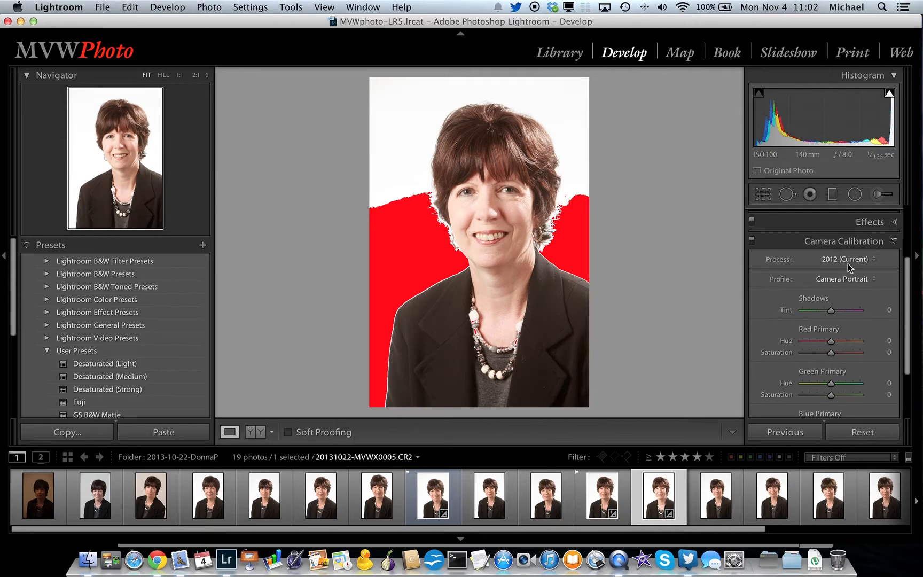
- Try the Camera Landscape profile on the portrait and return the profile to Adobe Standard
click(849, 278)
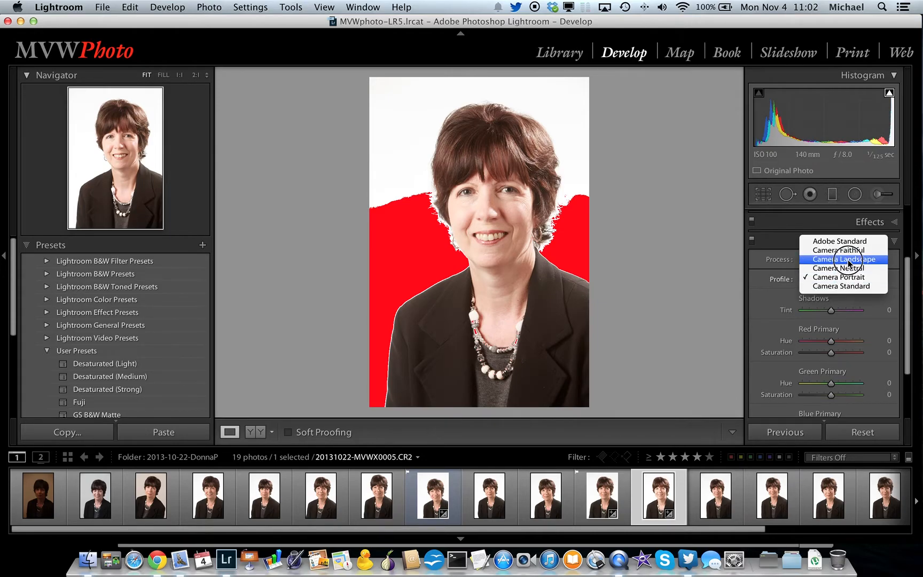
click(849, 260)
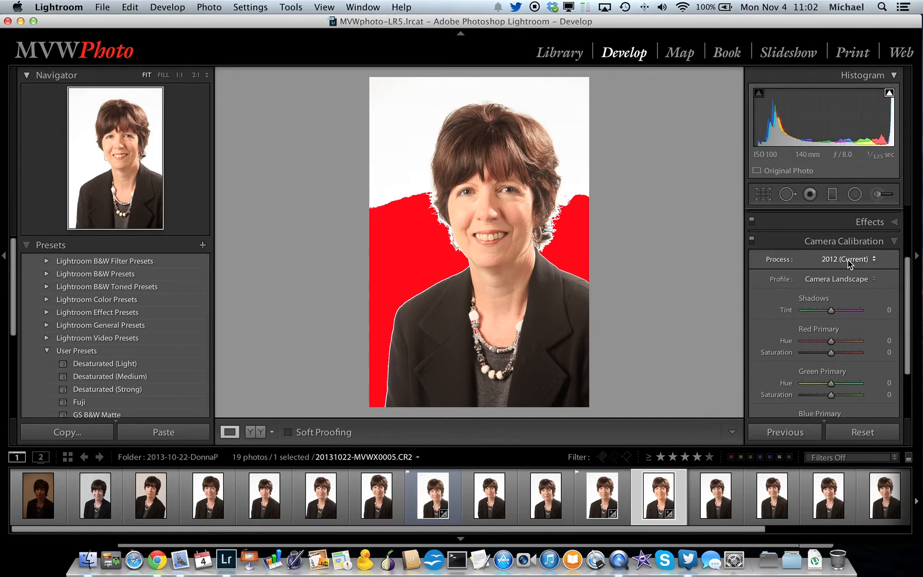
click(849, 264)
click(849, 259)
click(841, 280)
click(841, 259)
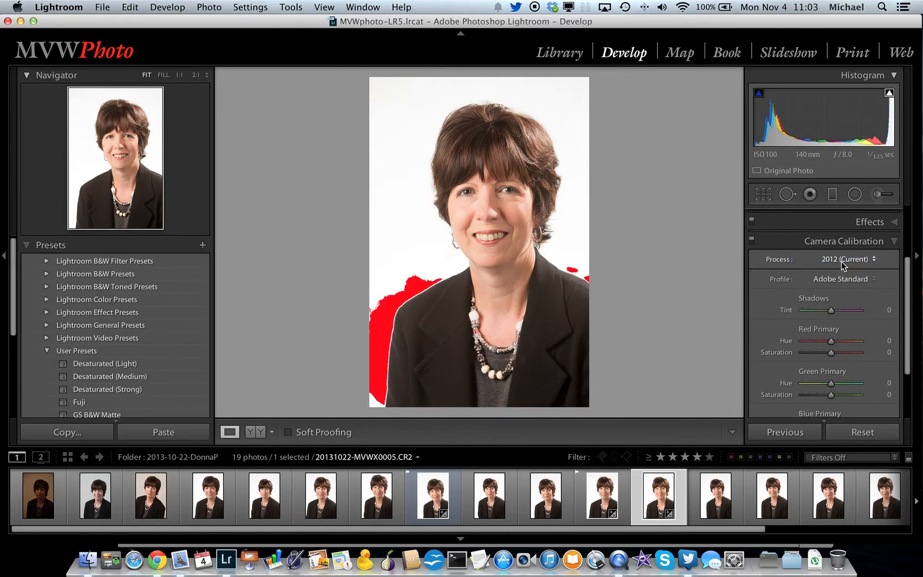
- Set the portrait's process version to 2010 and turn off the highlight clipping overlay
click(841, 261)
click(842, 266)
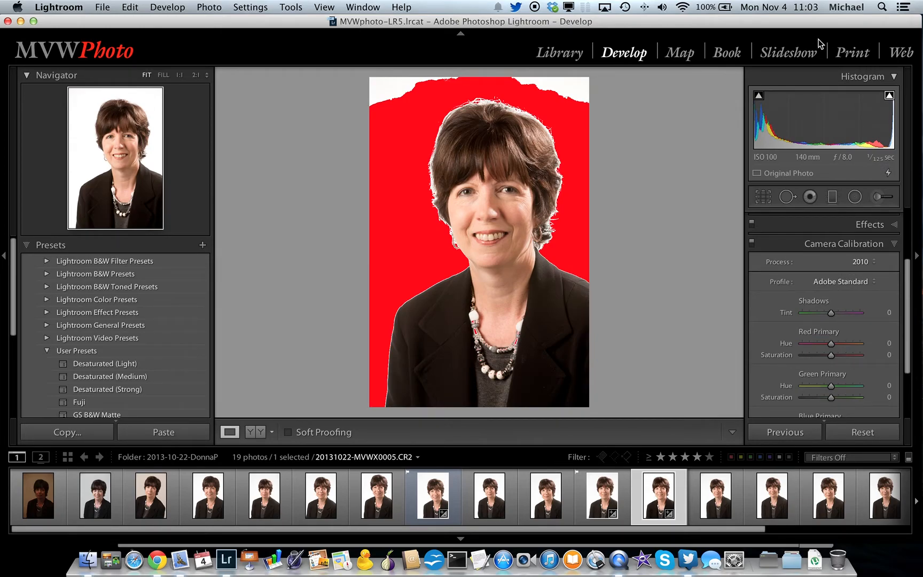
click(889, 95)
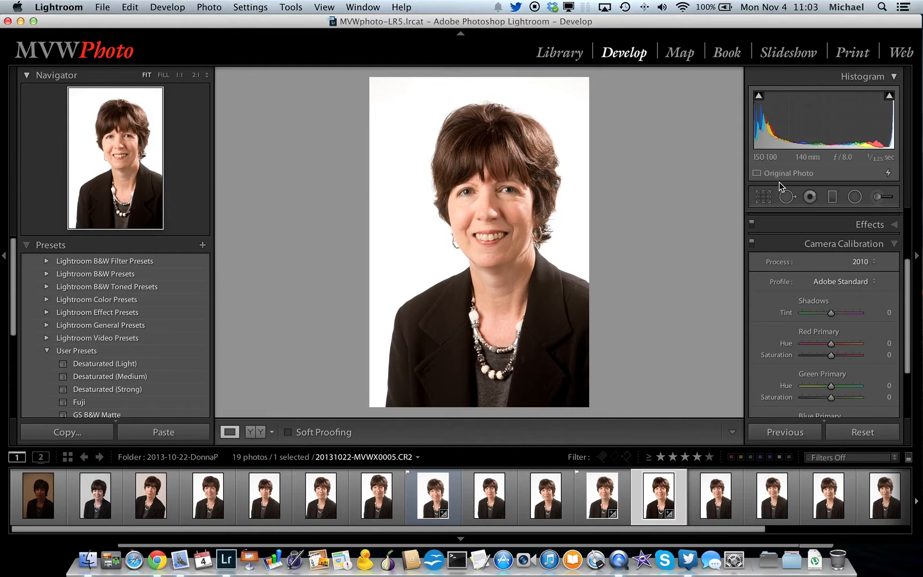